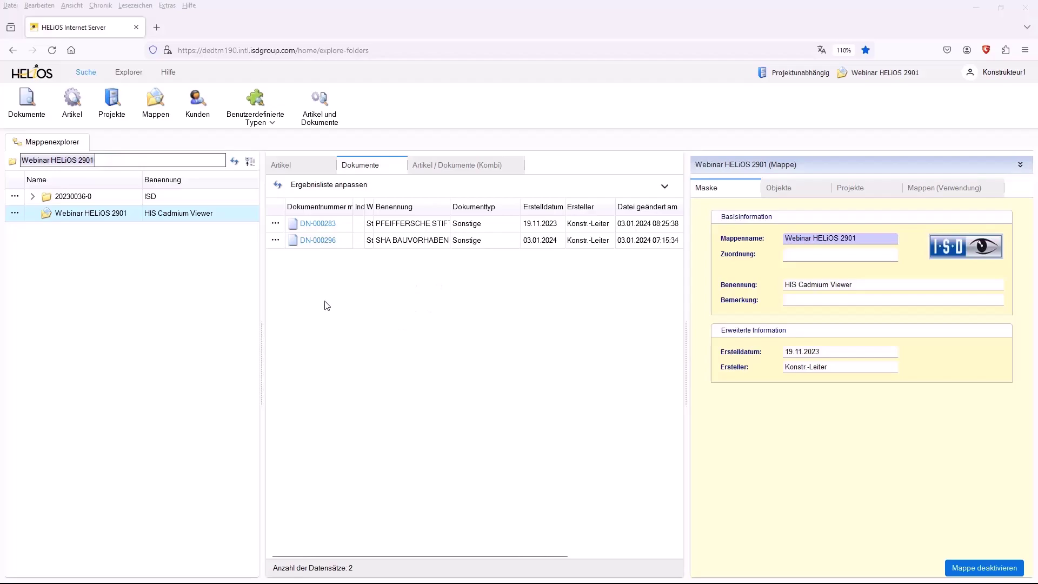
- Open the graphic preview of document DN-000296 and switch the viewer's camera navigation mode
left_click(313, 243)
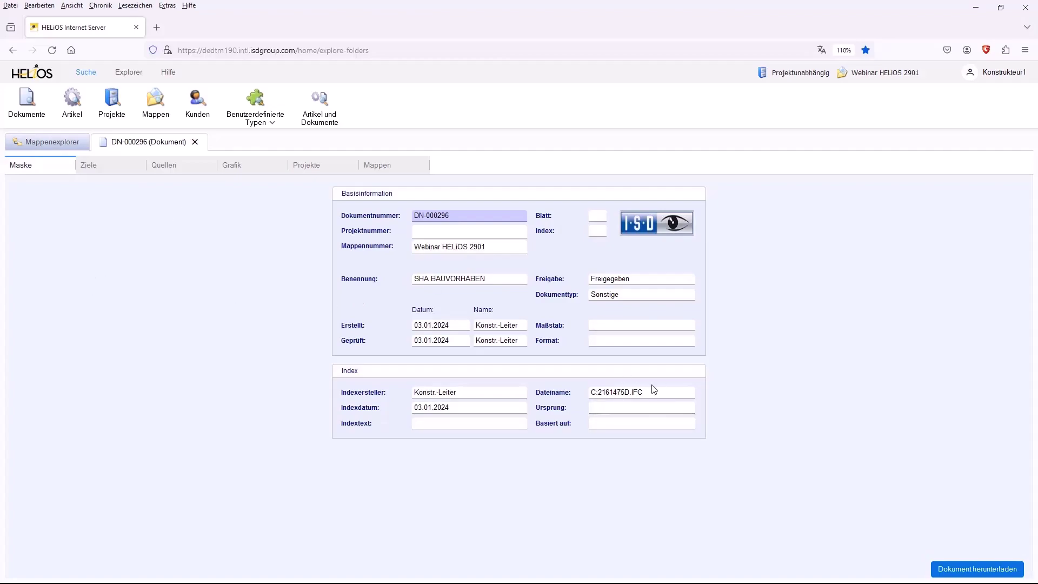
left_click(248, 170)
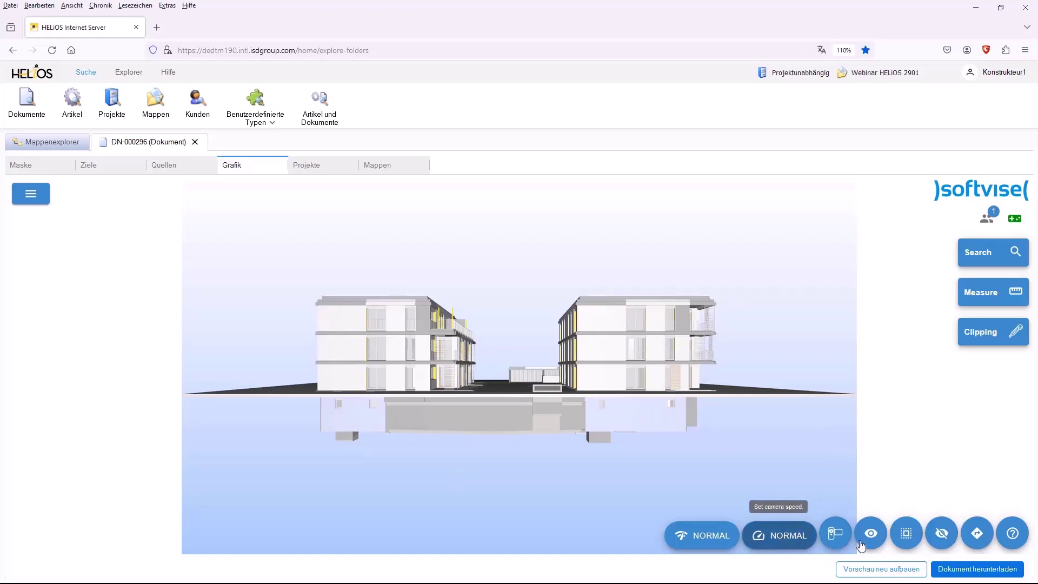
mouse_move(835, 532)
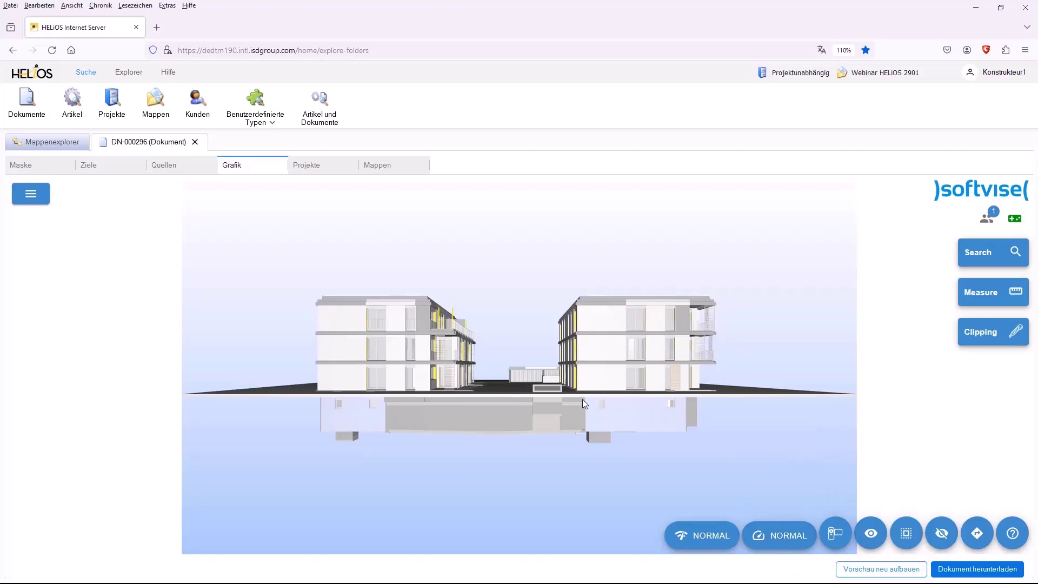
left_click(836, 458)
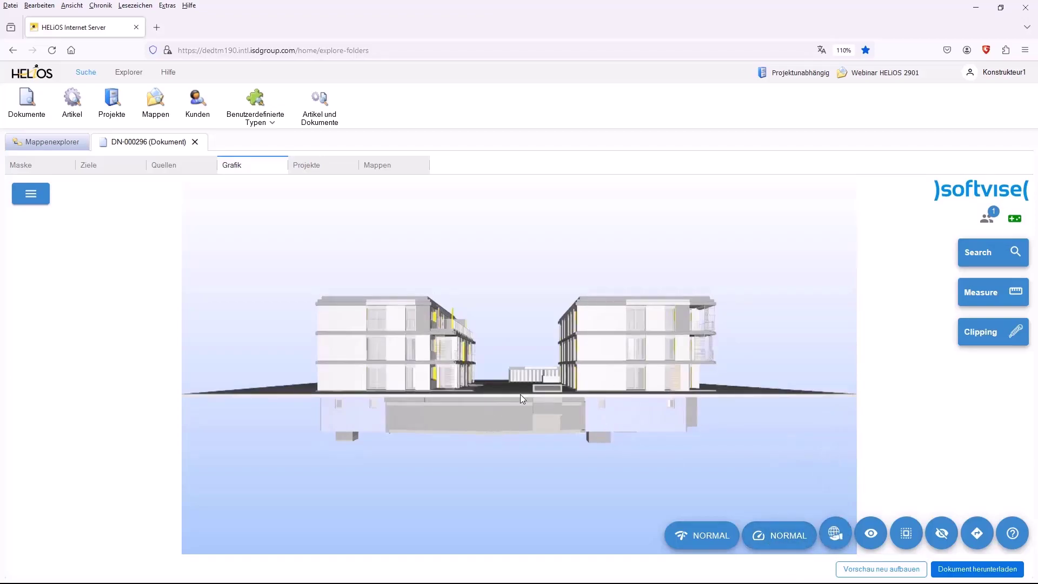
- Examine the facades, windows and balconies of both buildings up close and from several angles
left_click_drag(548, 388, 527, 379)
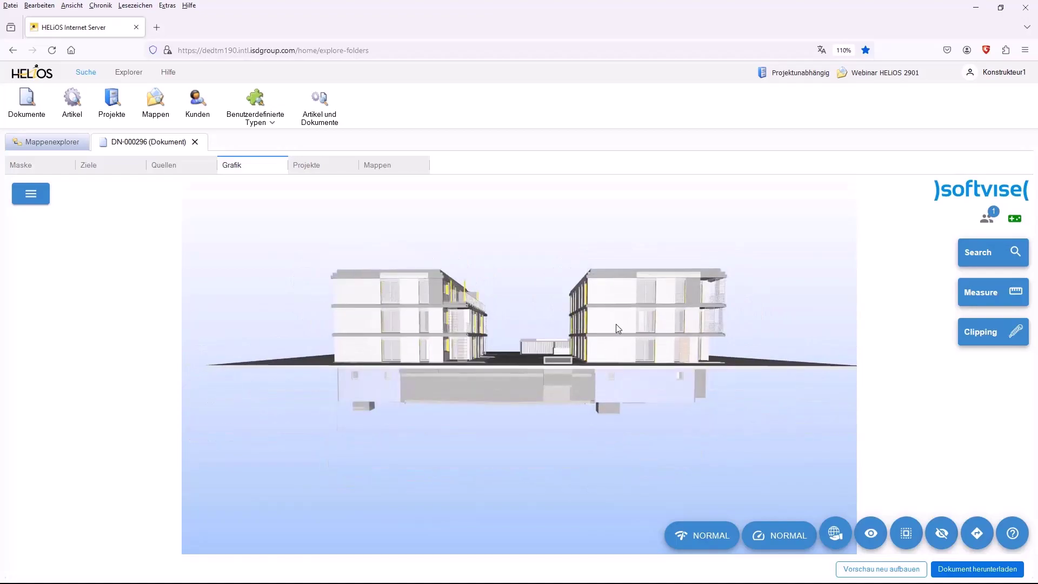
scroll(472, 401, "up", 5)
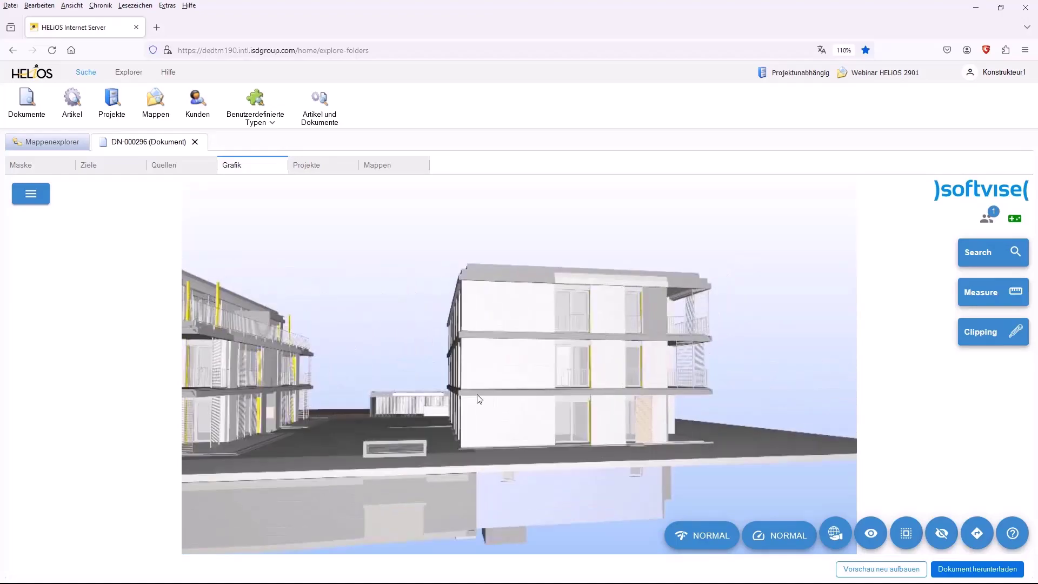
scroll(547, 391, "up", 5)
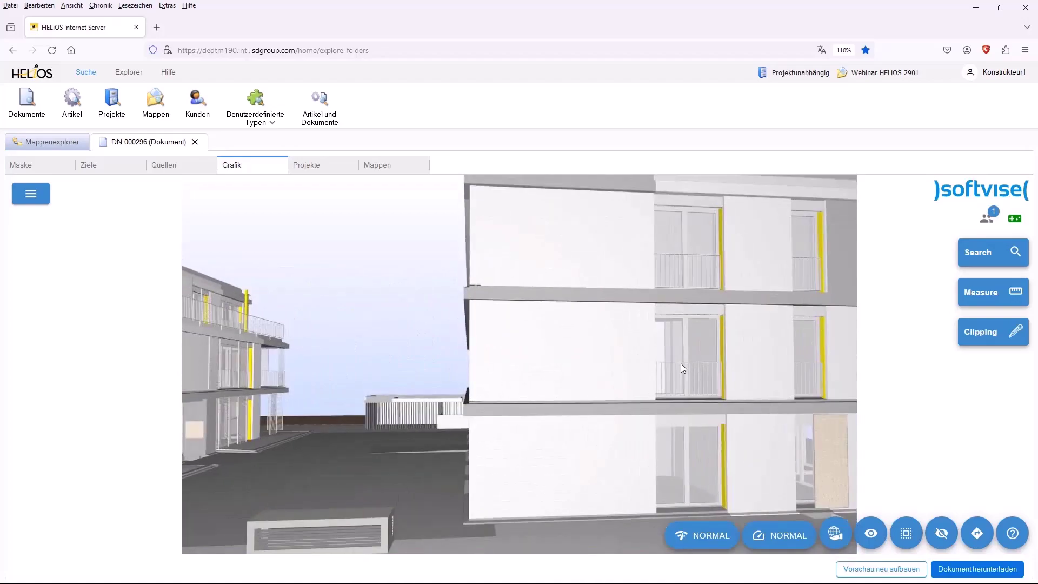
left_click_drag(725, 345, 414, 400)
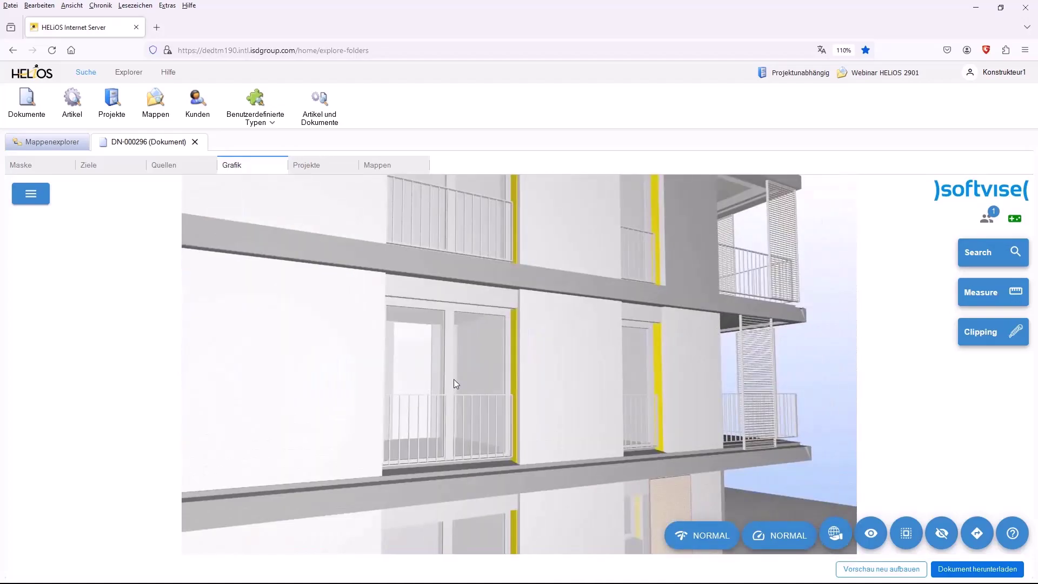
scroll(455, 380, "up", 3)
scroll(455, 379, "down", 8)
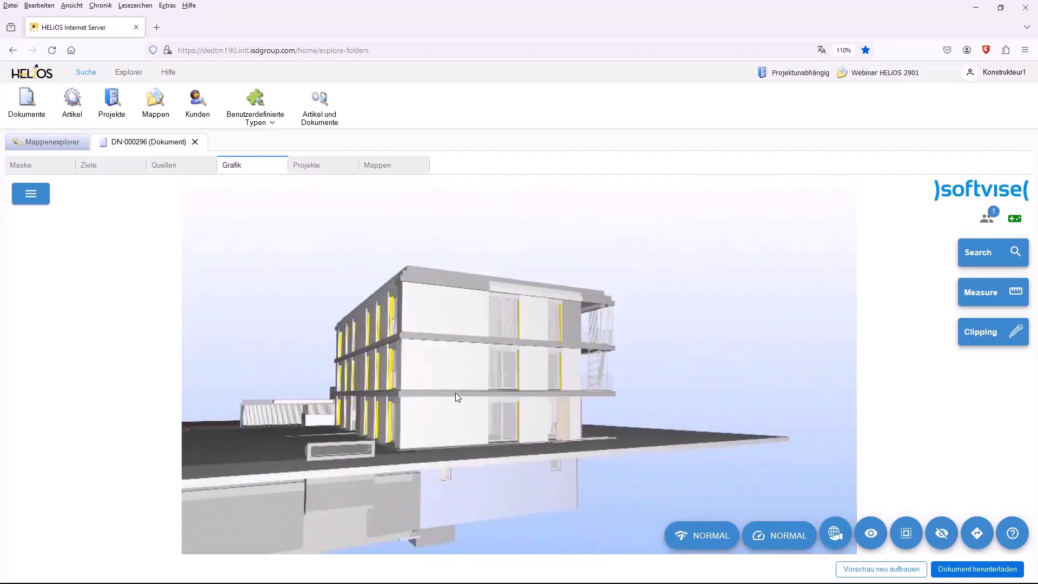
scroll(457, 400, "up", 3)
scroll(456, 388, "up", 2)
scroll(456, 390, "down", 2)
scroll(459, 388, "down", 5)
left_click_drag(459, 388, 304, 417)
scroll(461, 395, "down", 3)
left_click_drag(365, 397, 280, 397)
scroll(211, 372, "up", 1)
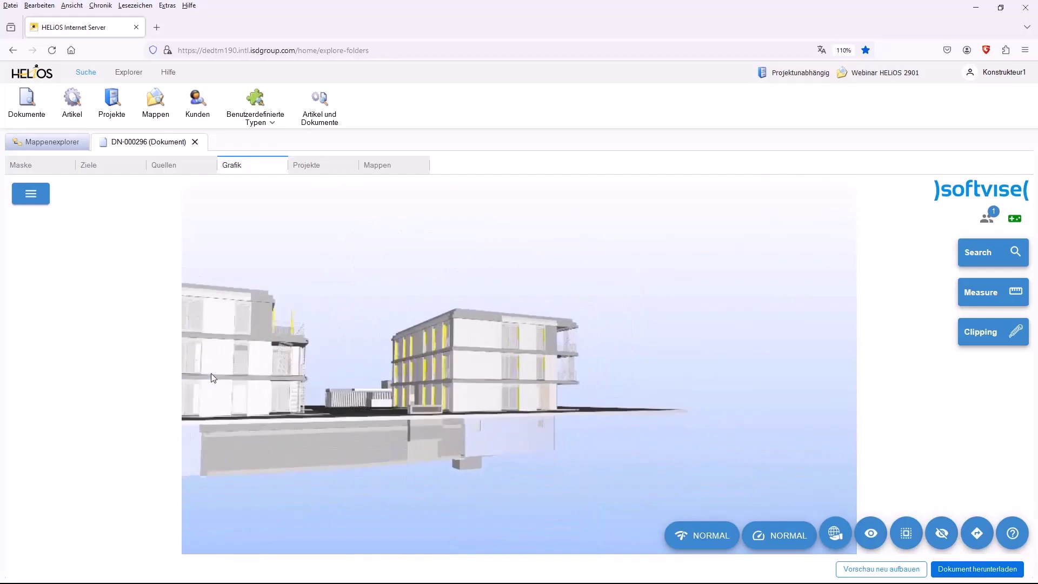
scroll(232, 378, "down", 1)
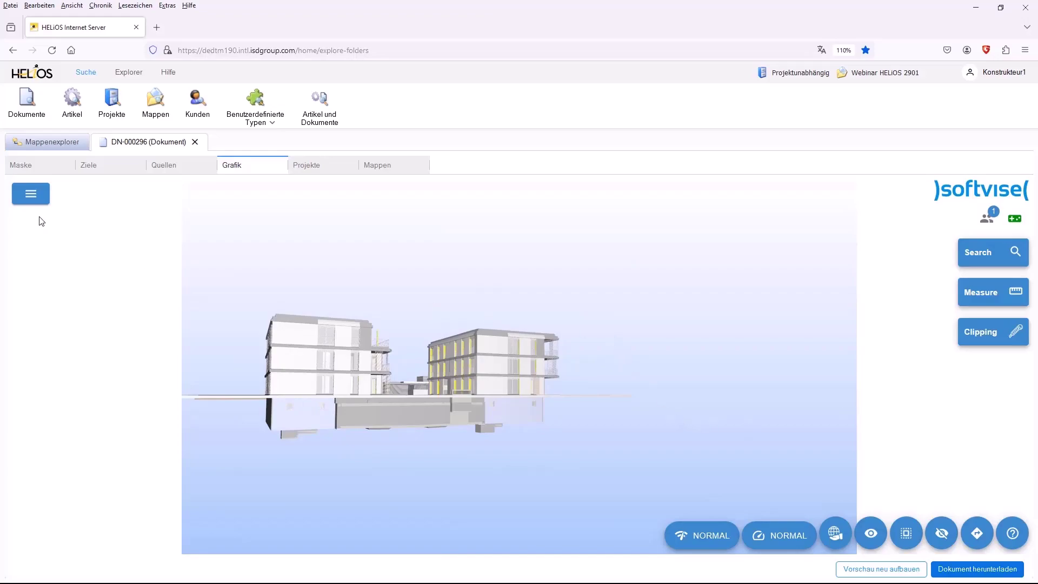
- Load the Presentation slide set and display its Window view followed by its Balkon view
left_click(30, 194)
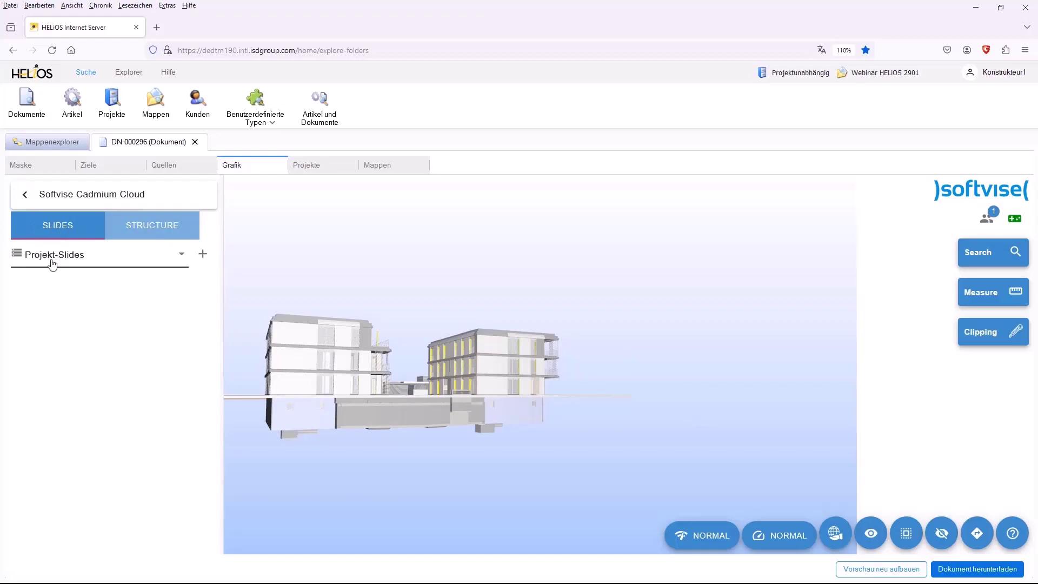
left_click(147, 258)
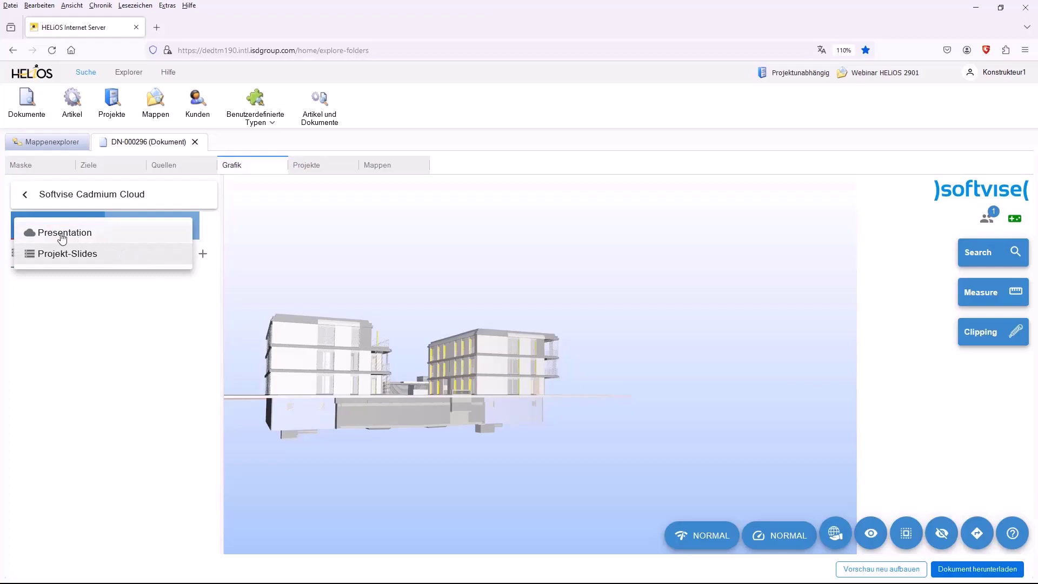
left_click(84, 234)
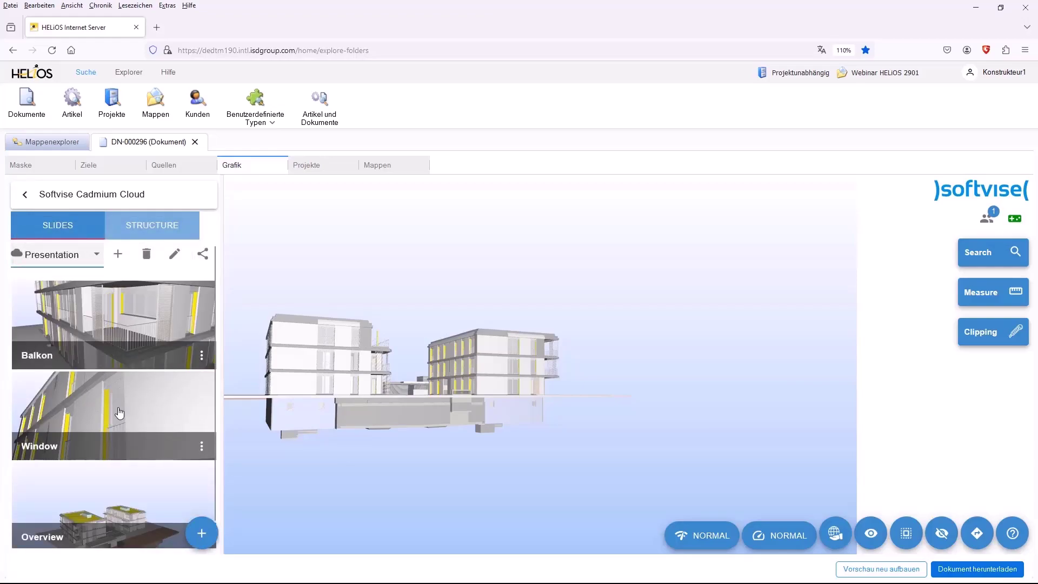
left_click(73, 417)
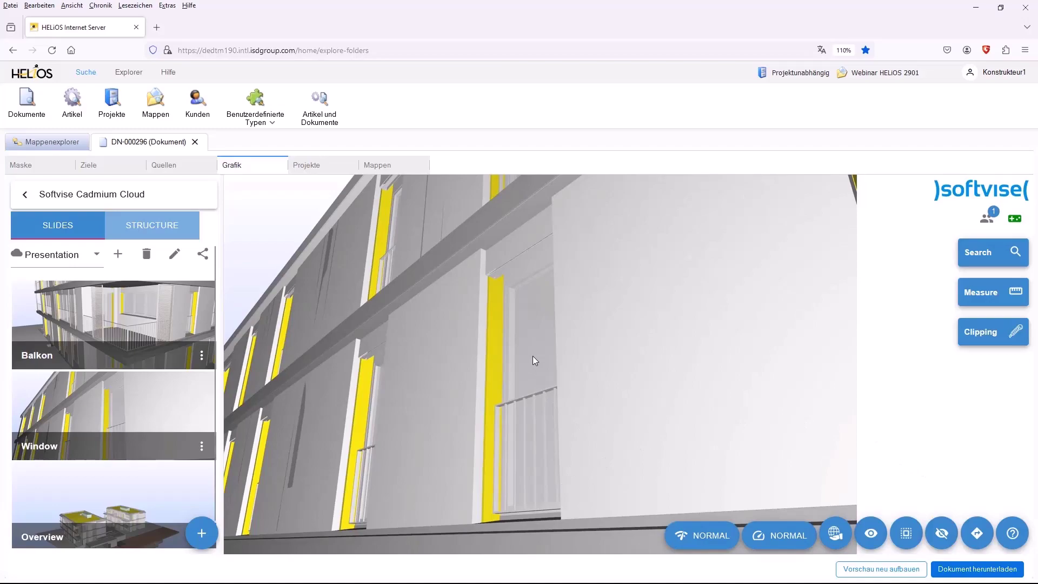
left_click(84, 312)
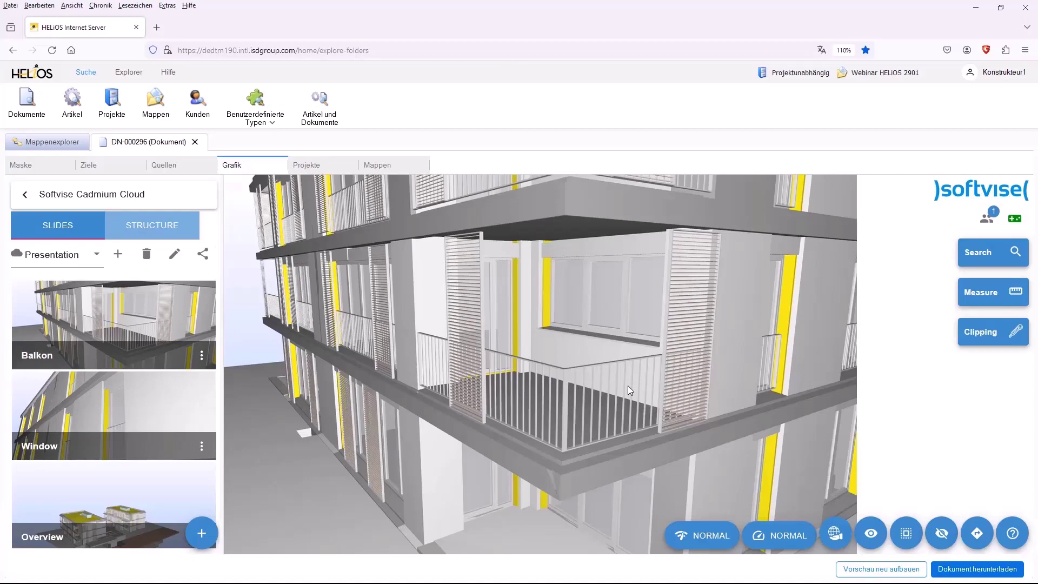
- Measure the distance along the balcony railing from the corner post to the slatted screen, and close the measurement
left_click(1016, 297)
left_click(852, 321)
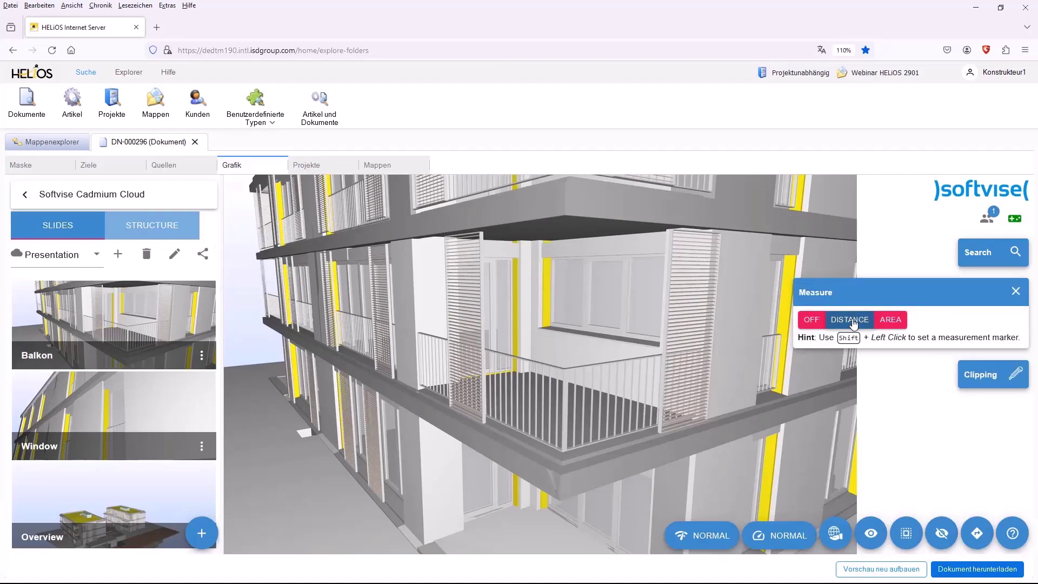
left_click(564, 370, "shift")
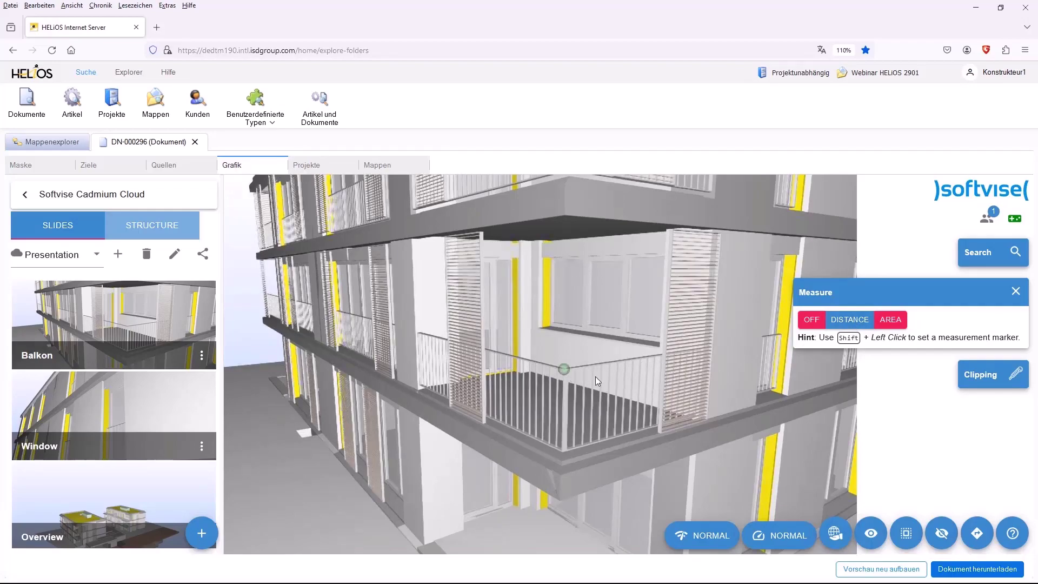
left_click(661, 353, "shift")
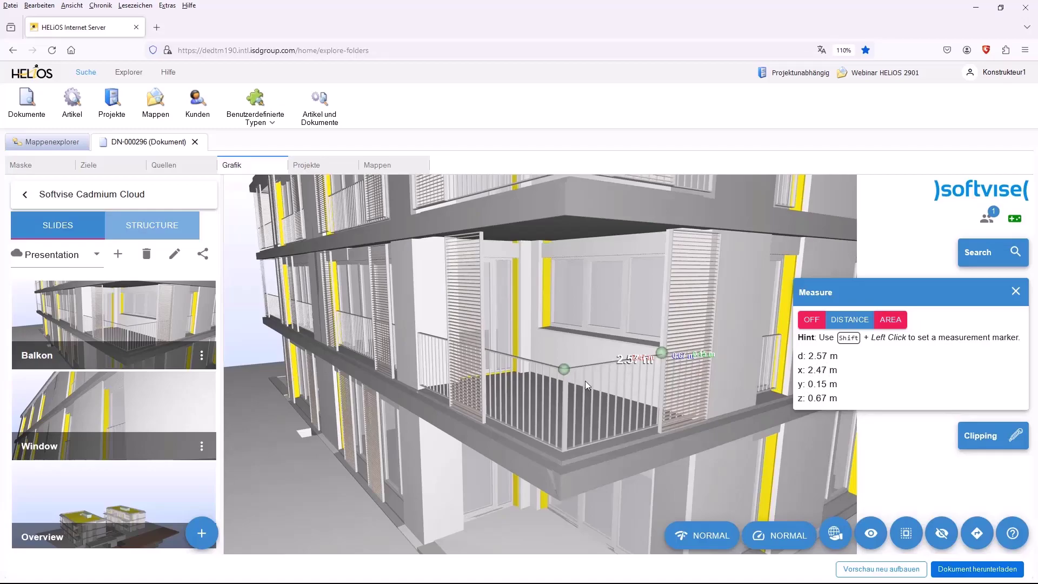
scroll(611, 375, "up", 2)
scroll(626, 383, "down", 2)
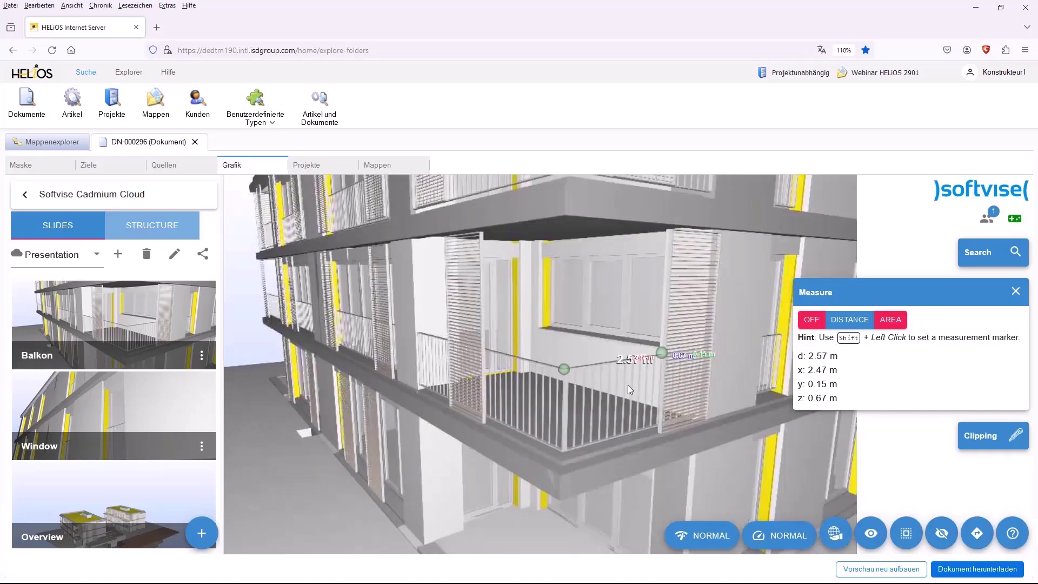
left_click(1015, 295)
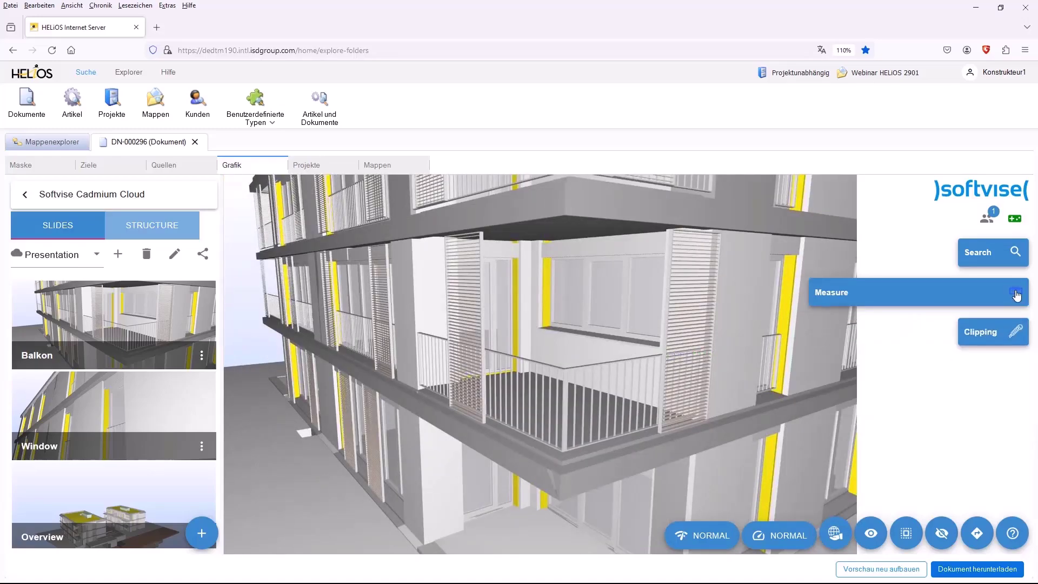
- Restore the Overview slide view and cut the front building with the red vertical clipping plane
left_click(120, 502)
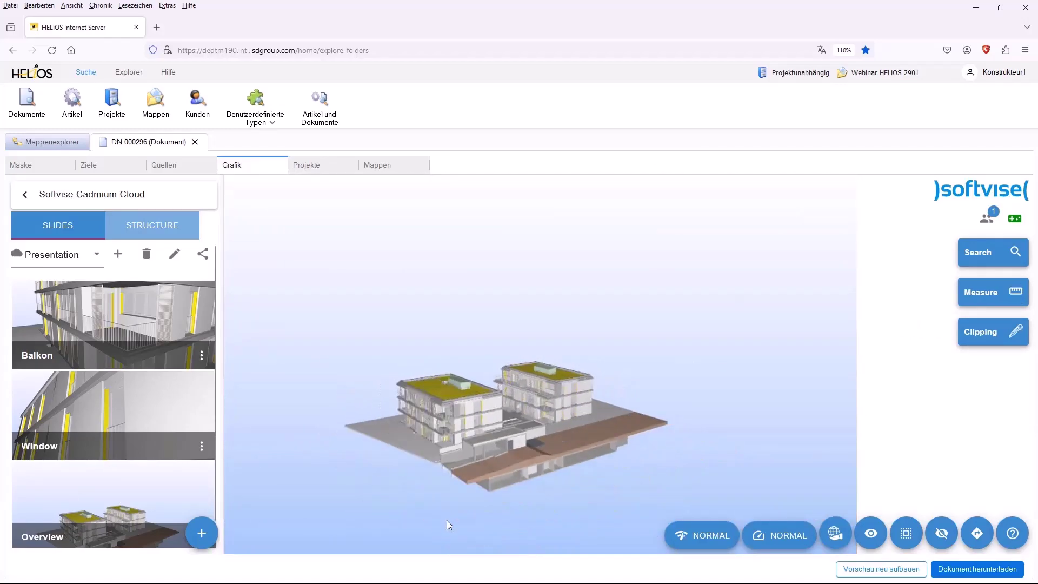
left_click(1017, 336)
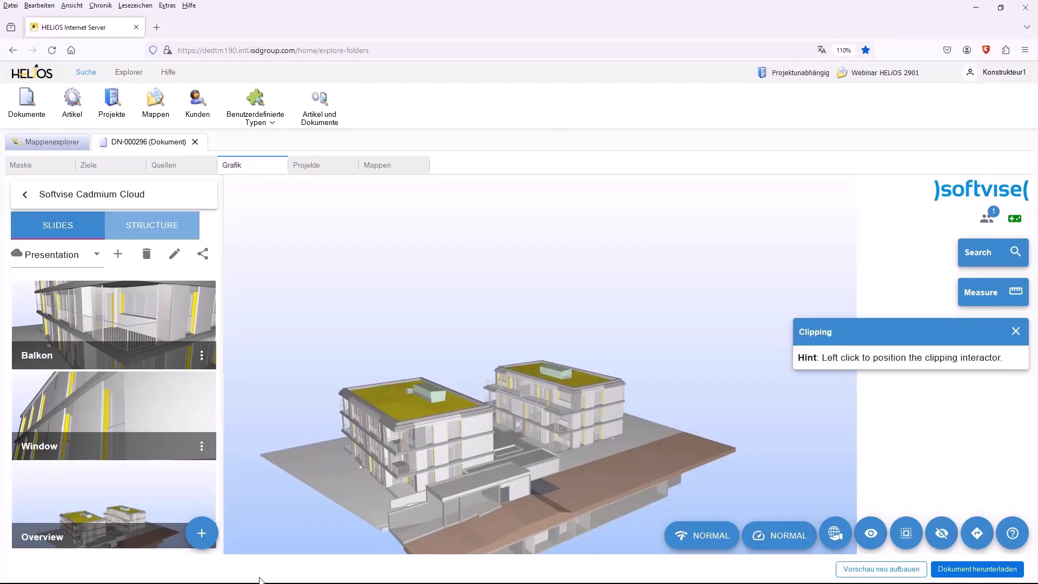
left_click(407, 444)
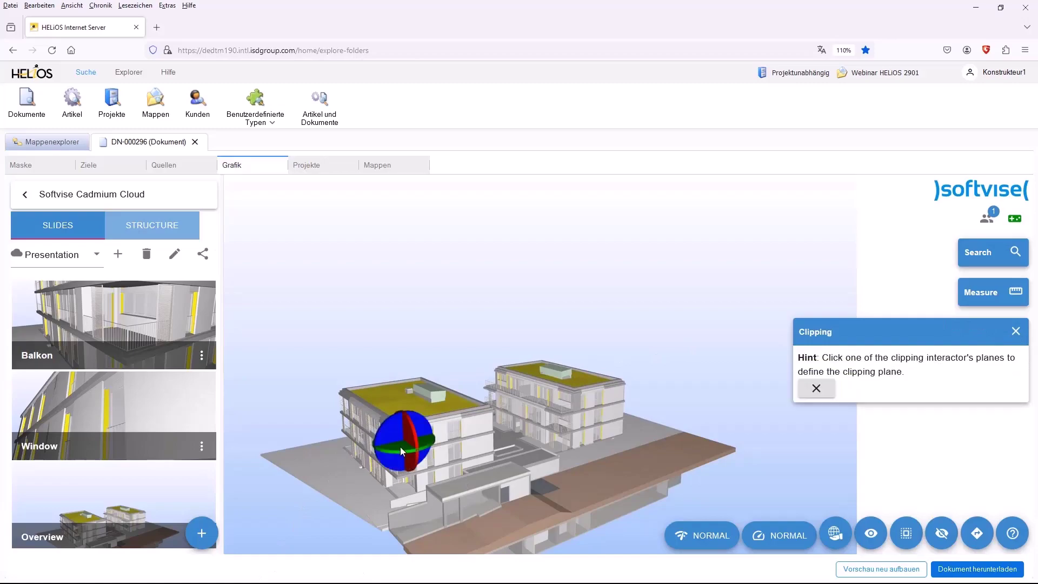
left_click(410, 435)
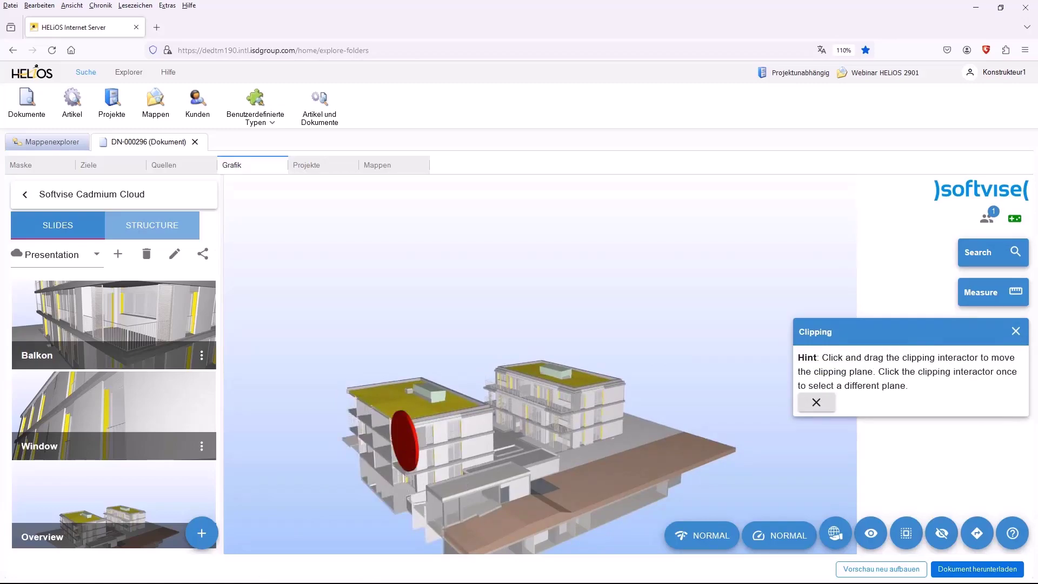
- Move the red clipping plane back and forth through the buildings to inspect their interiors, and remove the clipping
left_click_drag(410, 435, 597, 422)
scroll(514, 465, "up", 3)
scroll(532, 491, "down", 2)
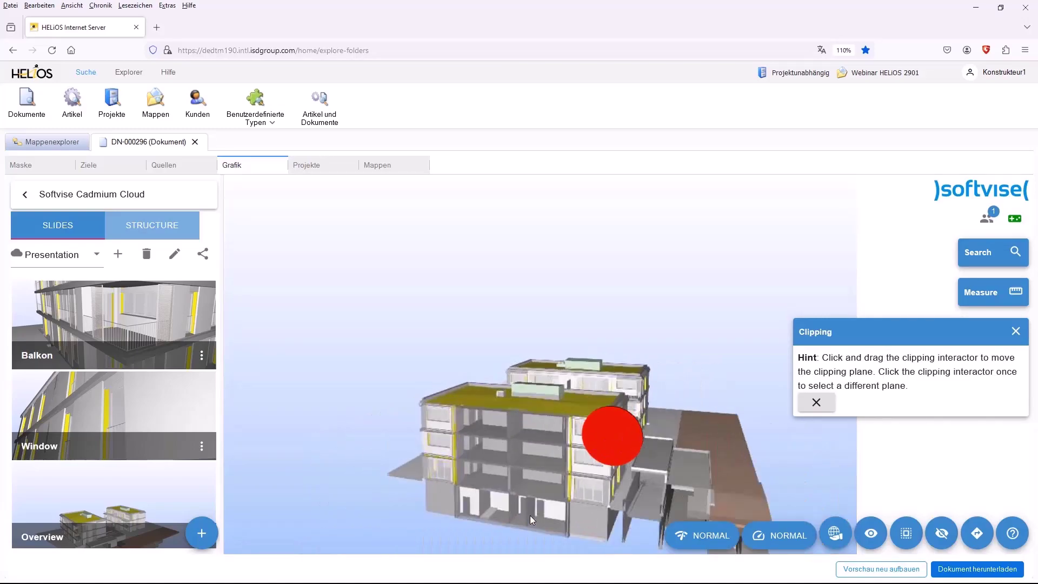
left_click_drag(627, 436, 650, 390)
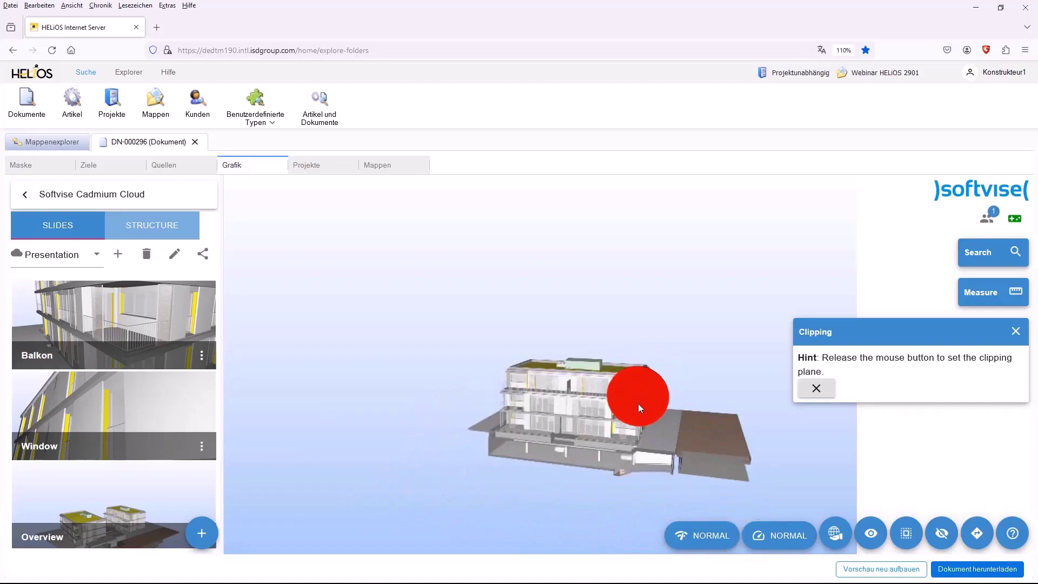
left_click_drag(637, 407, 609, 433)
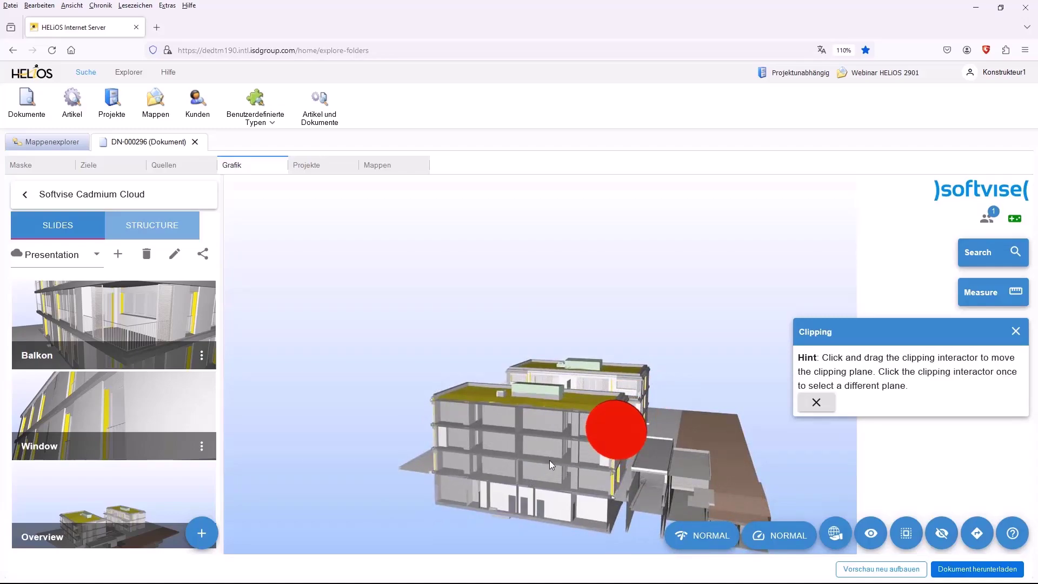
left_click(816, 402)
left_click(1016, 331)
- Show the model structure and expand it down through Gelände to the storeys of Gebäude
left_click(147, 230)
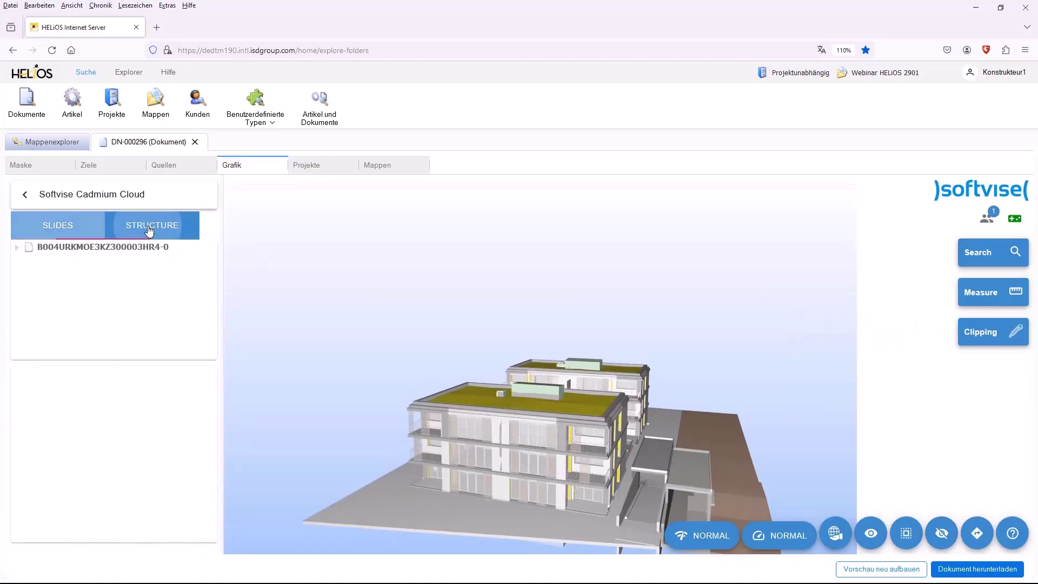
left_click(16, 248)
left_click(27, 261)
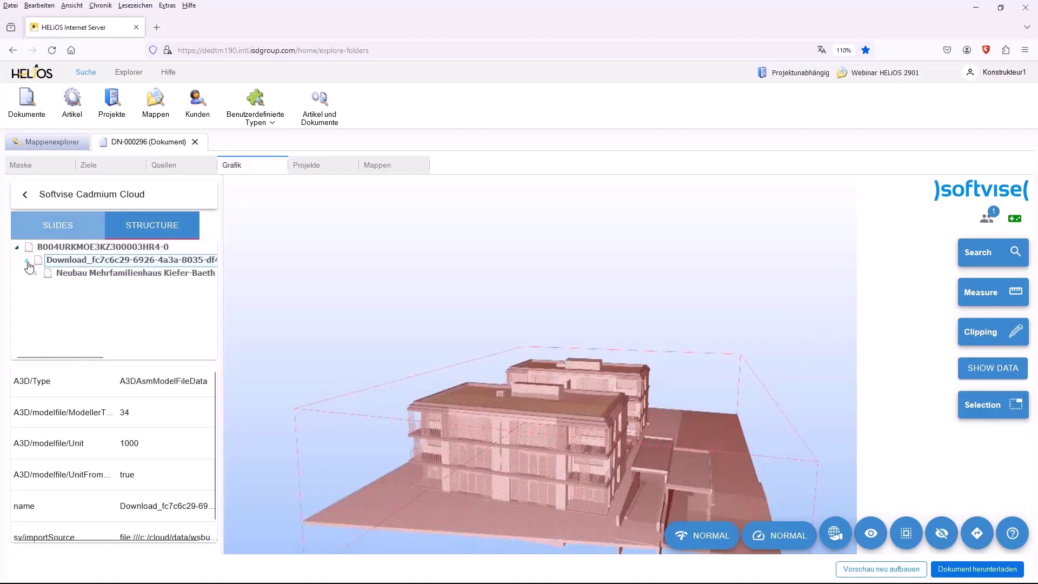
left_click(35, 273)
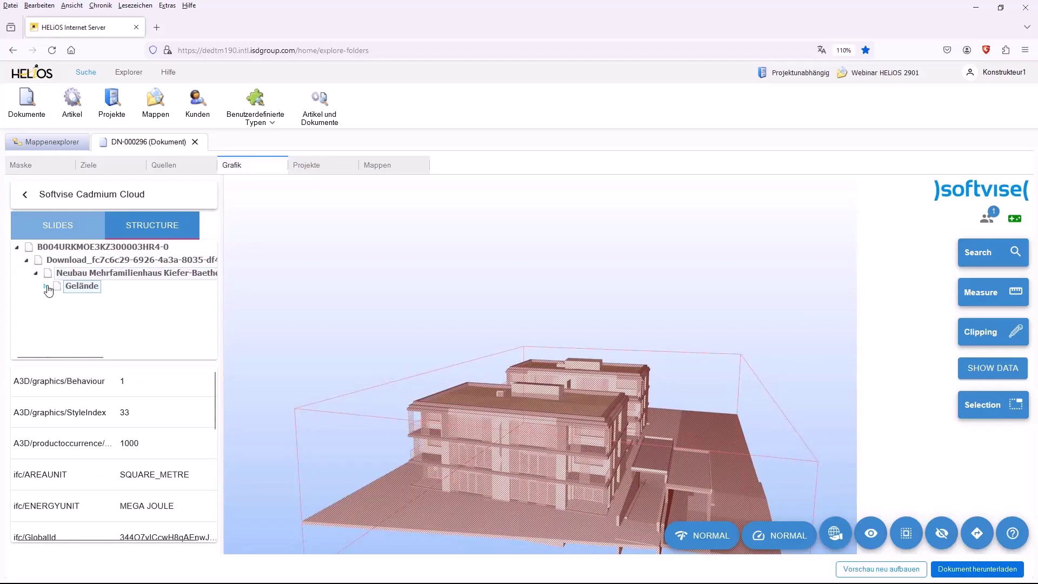
left_click(47, 287)
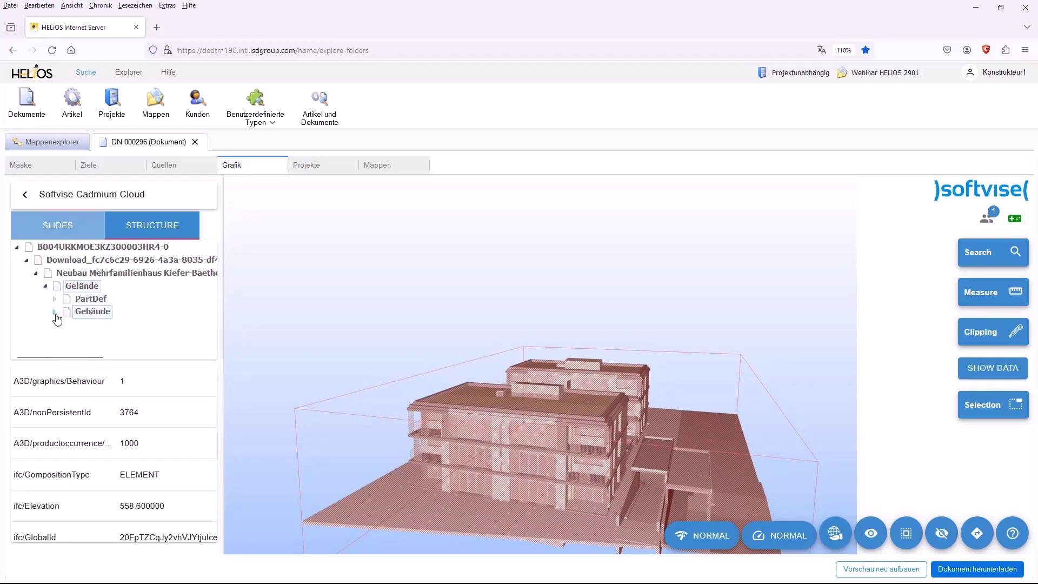
left_click(55, 312)
scroll(108, 320, "down", 1)
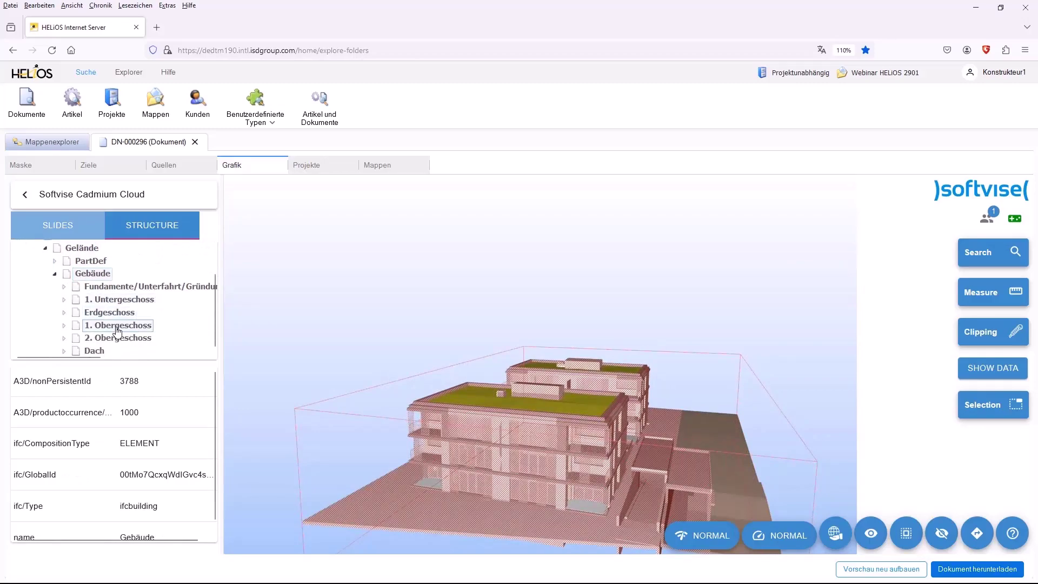
- Expand the 1. Obergeschoss storey and its IFCWINDOW group to list the individual windows
left_click(64, 326)
scroll(123, 305, "down", 2)
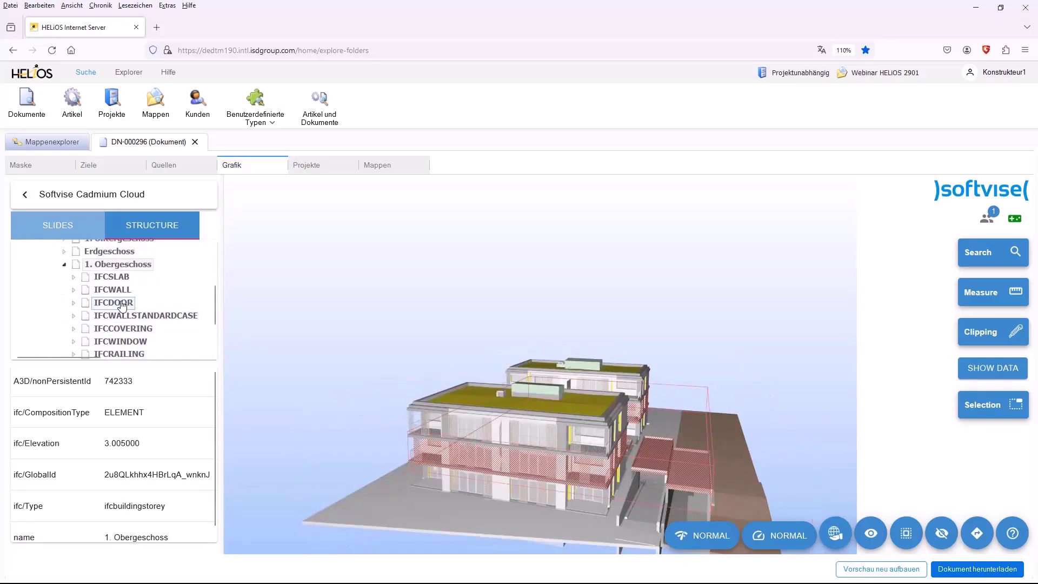
left_click(74, 342)
scroll(98, 305, "down", 2)
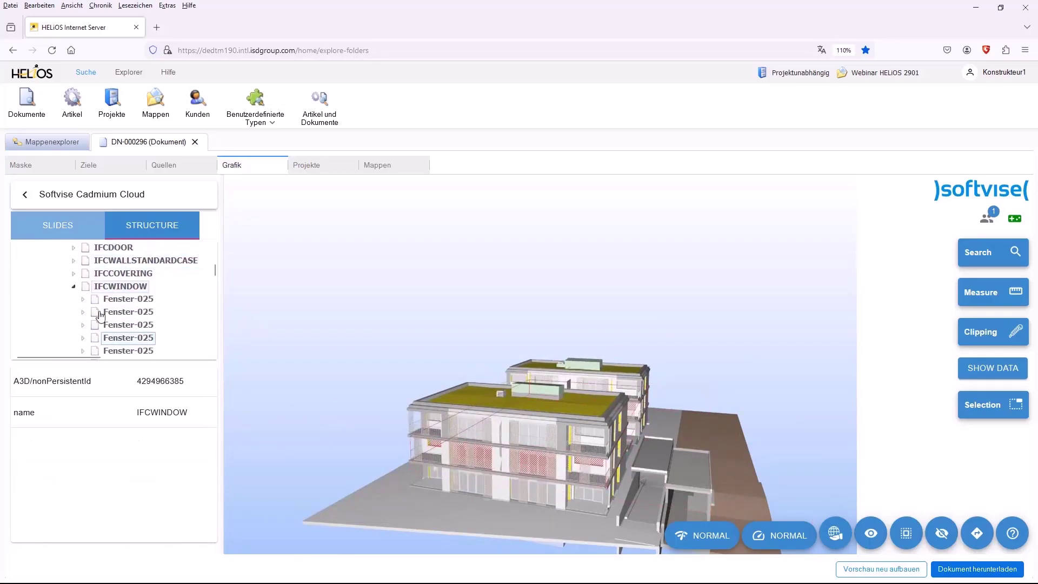
- Select the first Fenster-025 under IFCWINDOW, locate the highlighted window on the building's opposite facade, and review its full property list
left_click(127, 300)
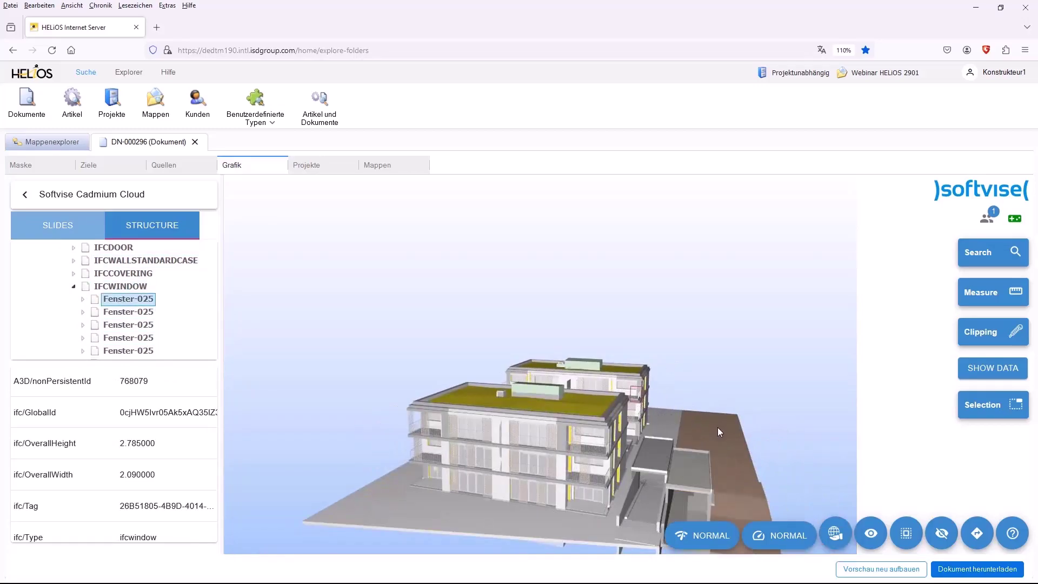
mouse_move(712, 427)
left_mouse_down()
mouse_move(433, 427)
mouse_move(464, 414)
left_mouse_up()
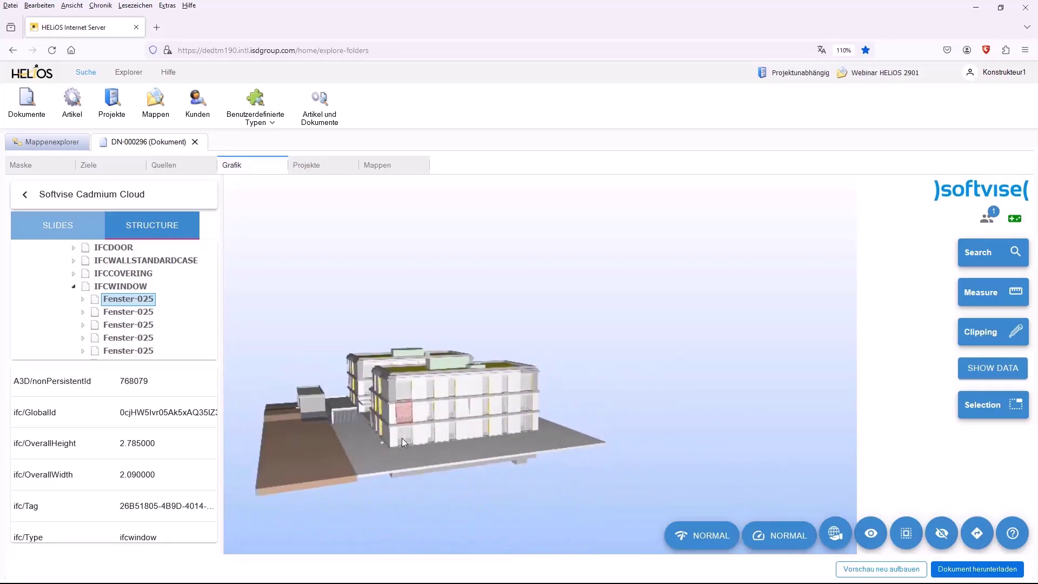
scroll(398, 440, "up", 5)
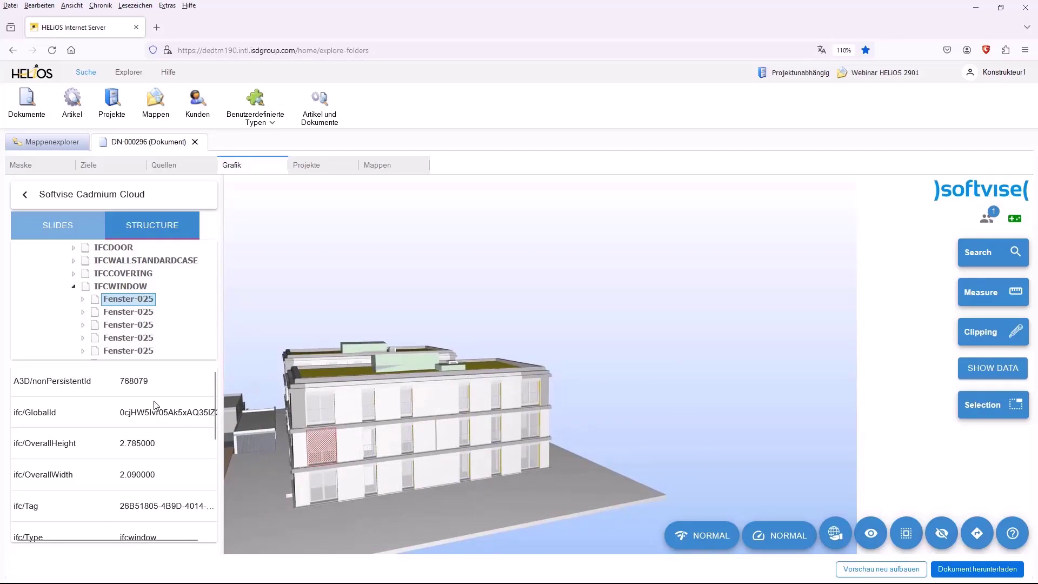
scroll(156, 406, "down", 3)
scroll(154, 406, "down", 3)
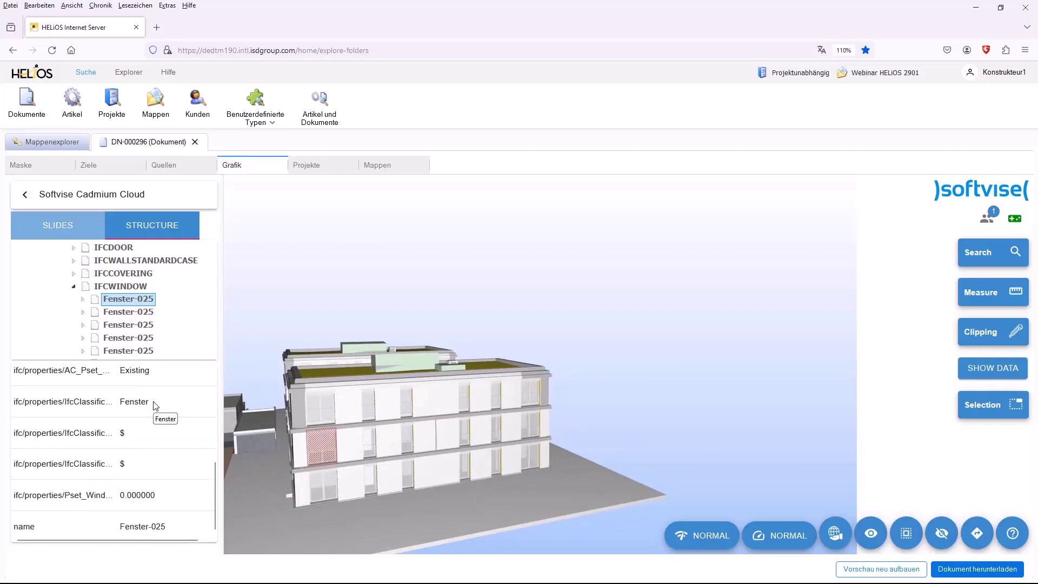
scroll(86, 473, "up", 6)
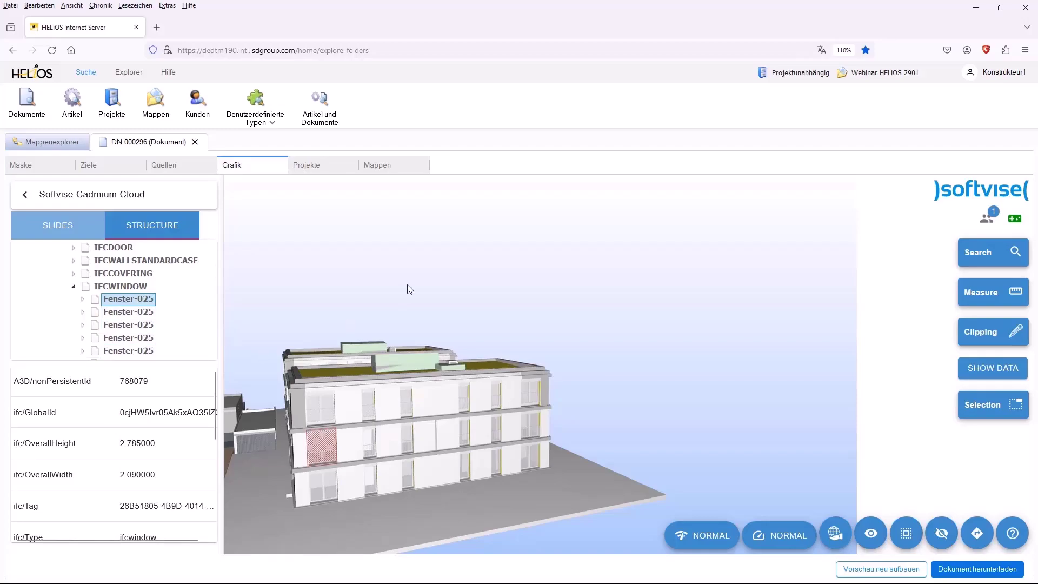
- Close document DN-000296 and open the graphic view of document DN-000283 from the Webinar HELiOS 2901 folder
left_click(195, 143)
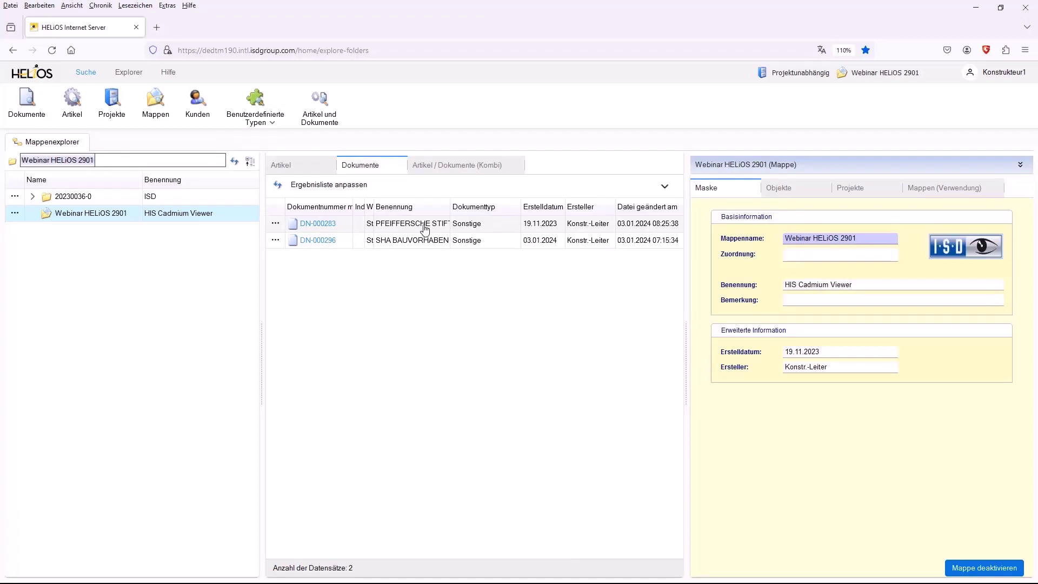
left_click(315, 226)
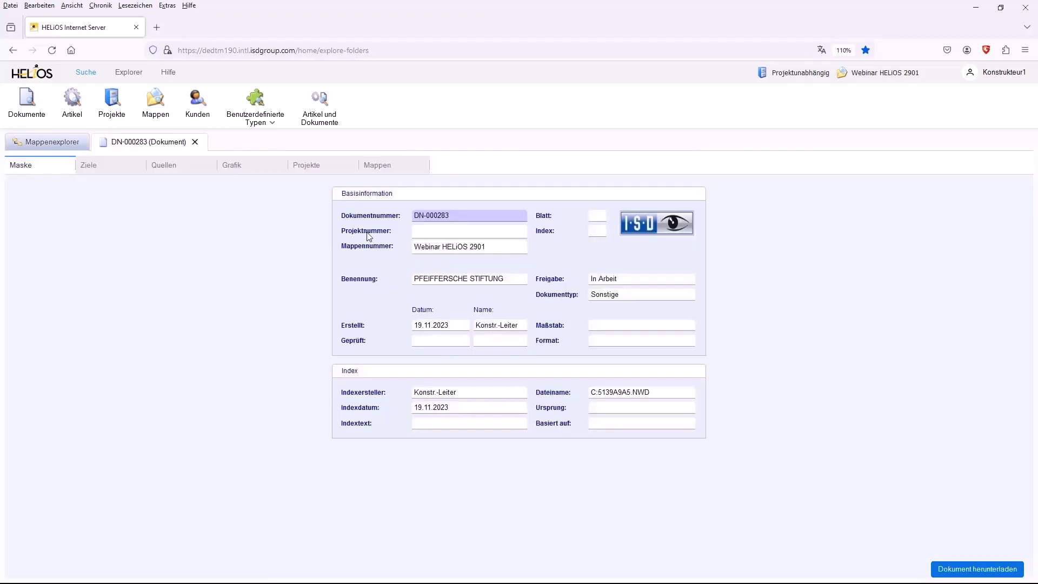
left_click(245, 168)
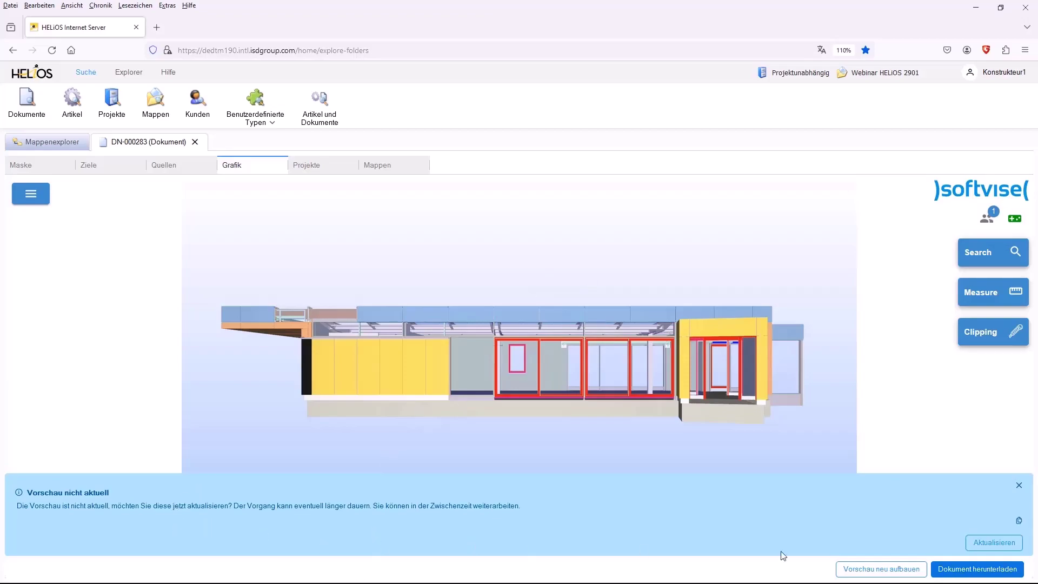
- Update the outdated preview of DN-000283 and dismiss the information notice covering the model view
left_click(1002, 544)
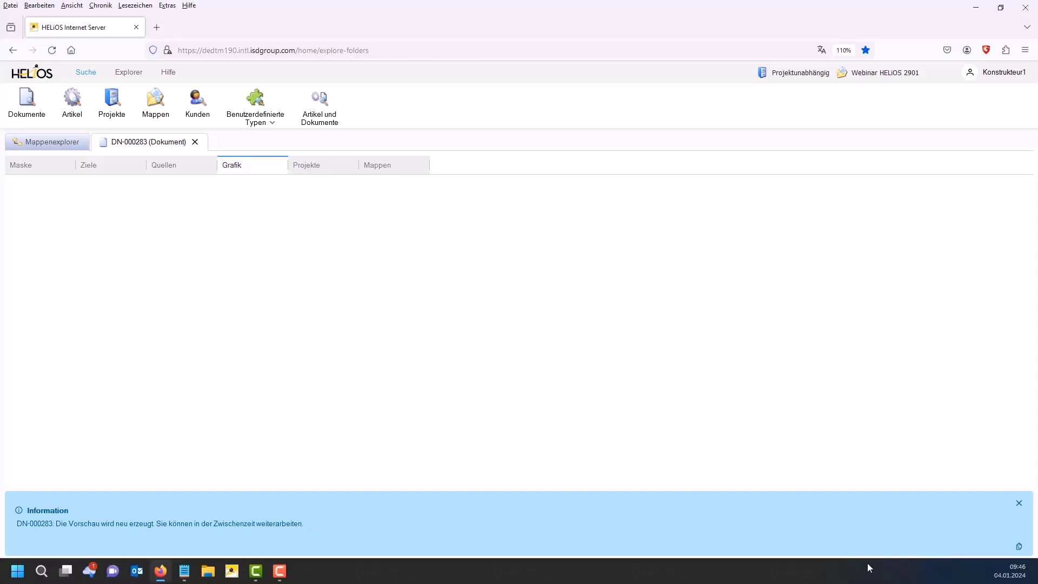
left_click(872, 568)
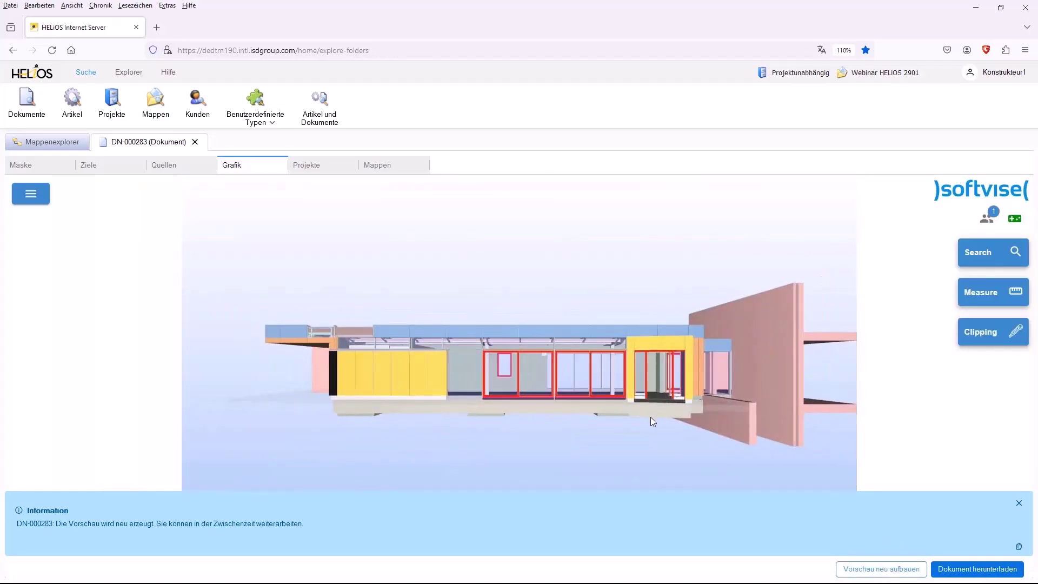
left_click(1018, 503)
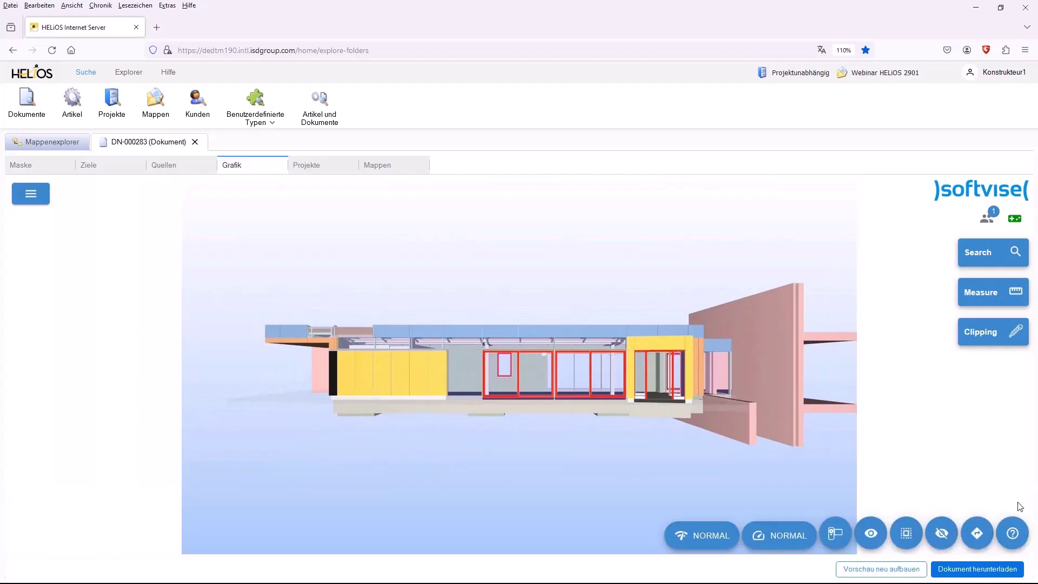